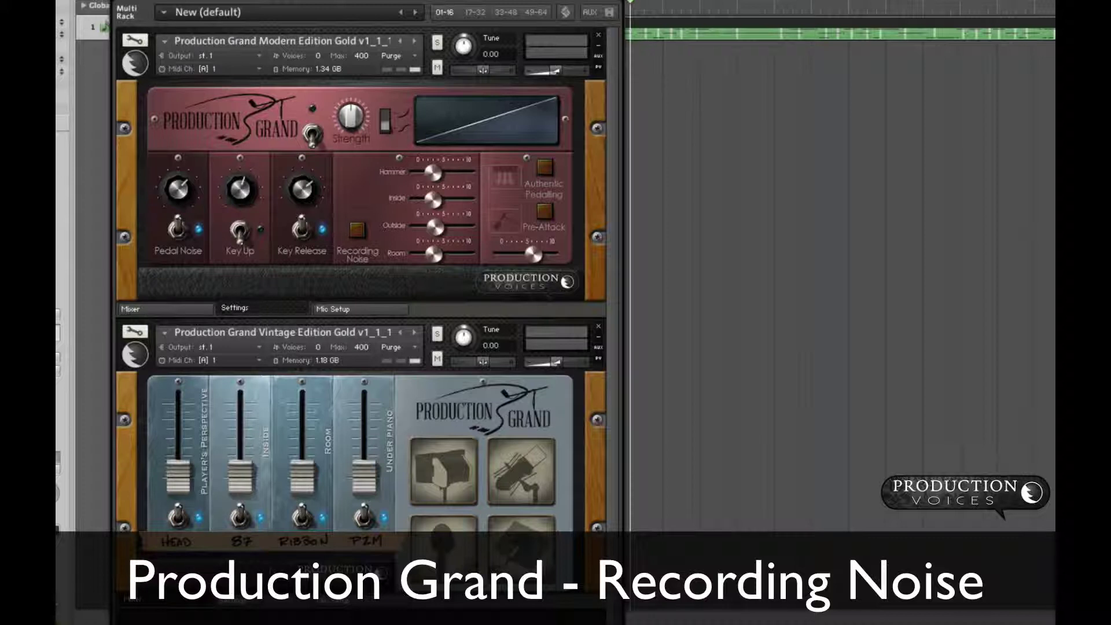
Step: Show the Vintage Edition's settings, then enable Recording Noise on the Modern Edition and try a higher Room noise level before lowering it again
{"action": "left_click", "coordinate": [266, 604]}
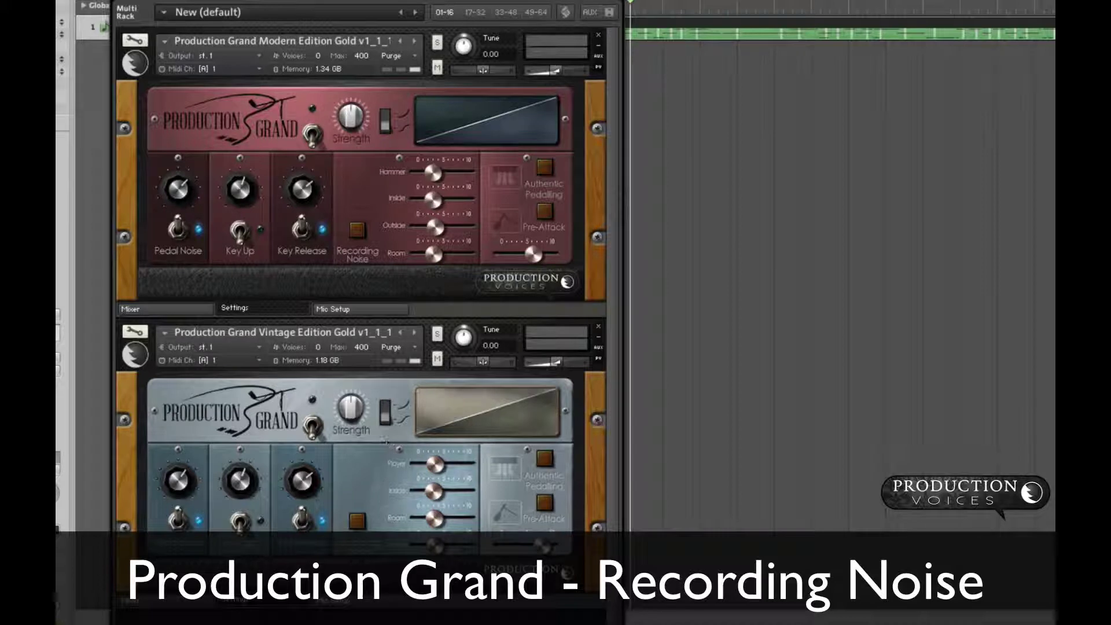
{"action": "left_click", "coordinate": [357, 231]}
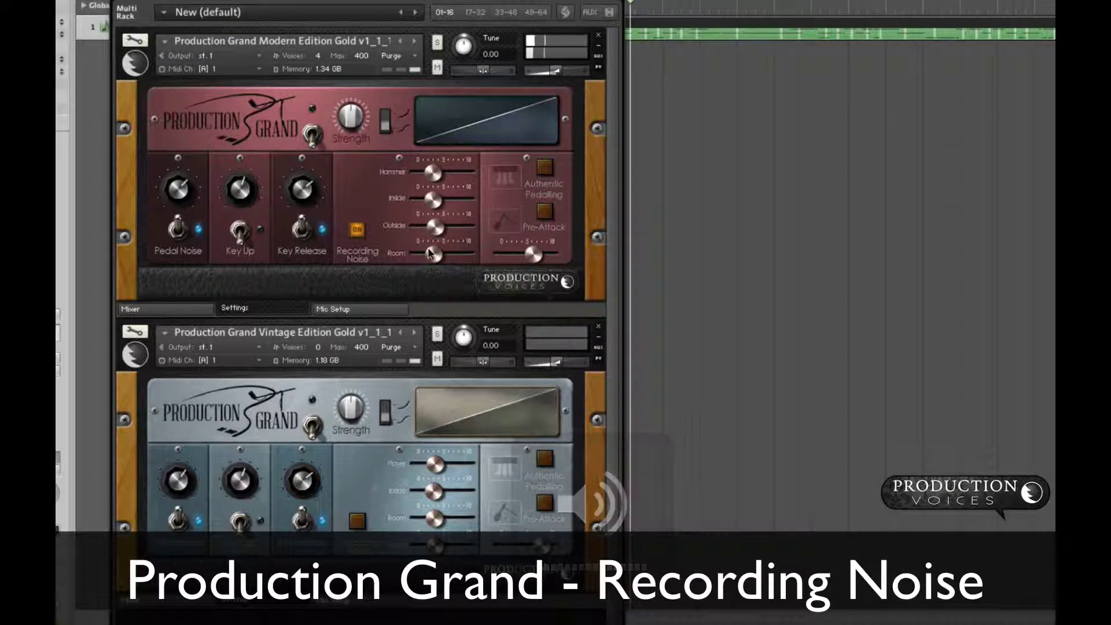
{"action": "left_click_drag", "start_coordinate": [438, 253], "coordinate": [461, 258]}
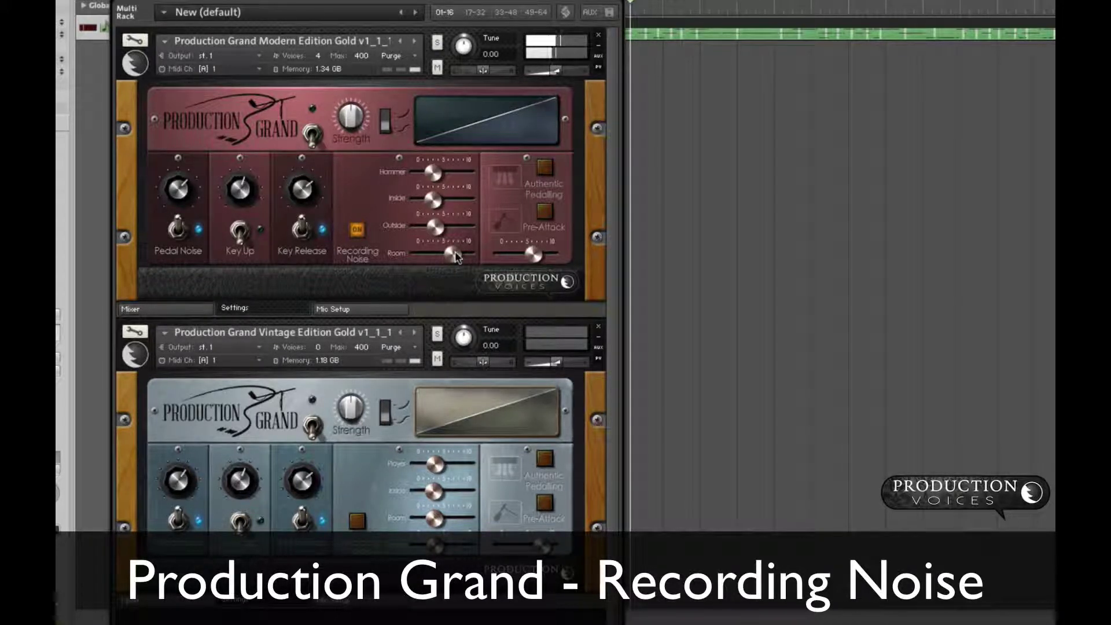
{"action": "mouse_move", "coordinate": [455, 257]}
{"action": "left_mouse_down"}
{"action": "mouse_move", "coordinate": [424, 258]}
{"action": "mouse_move", "coordinate": [449, 228]}
{"action": "mouse_move", "coordinate": [494, 235]}
{"action": "mouse_move", "coordinate": [445, 229]}
{"action": "mouse_move", "coordinate": [448, 203]}
{"action": "mouse_move", "coordinate": [466, 200]}
{"action": "mouse_move", "coordinate": [423, 200]}
{"action": "mouse_move", "coordinate": [447, 228]}
{"action": "mouse_move", "coordinate": [430, 233]}
{"action": "mouse_move", "coordinate": [435, 258]}
{"action": "left_mouse_up"}
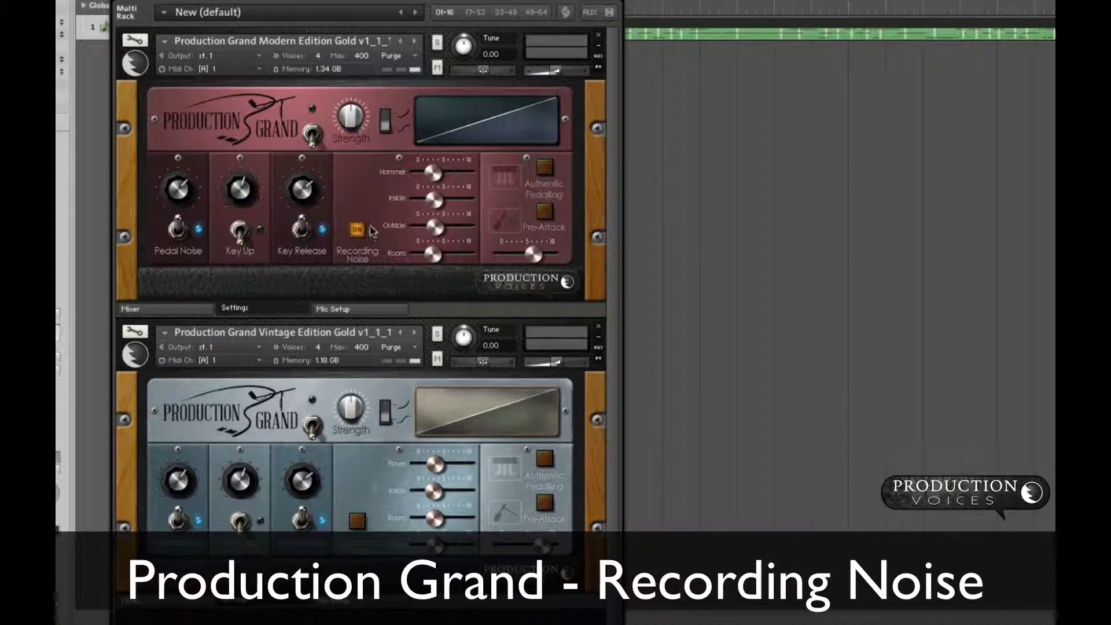
Step: Rebalance the Modern Edition's microphone mixer by lowering Hammer slightly and raising Inside, Outside and Room, with Outside highest
{"action": "left_click", "coordinate": [185, 309]}
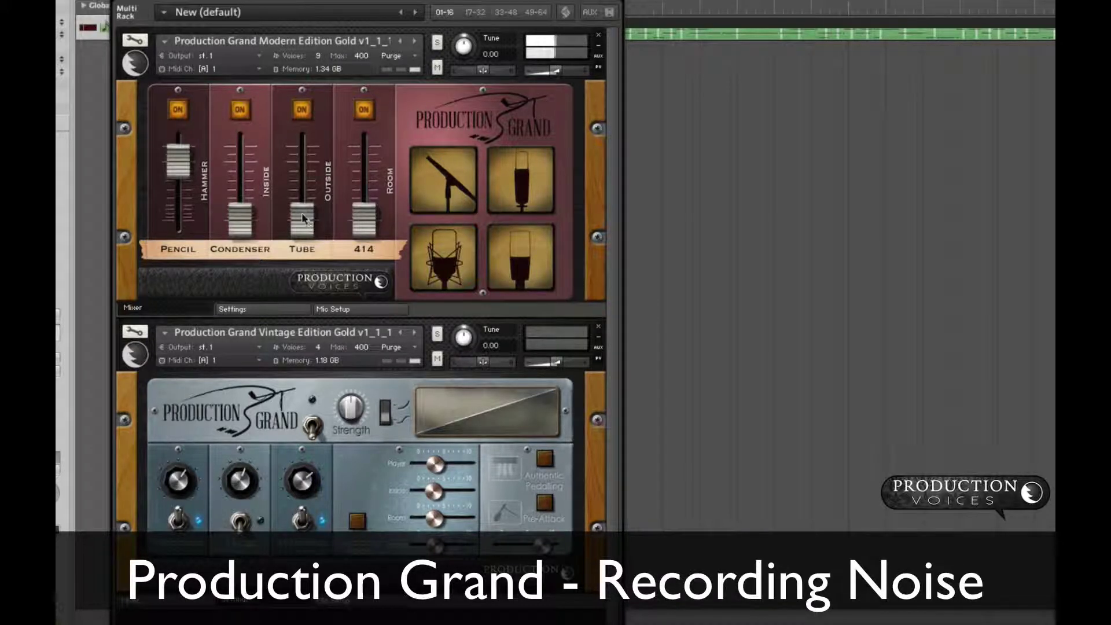
{"action": "left_click_drag", "start_coordinate": [302, 220], "coordinate": [304, 125]}
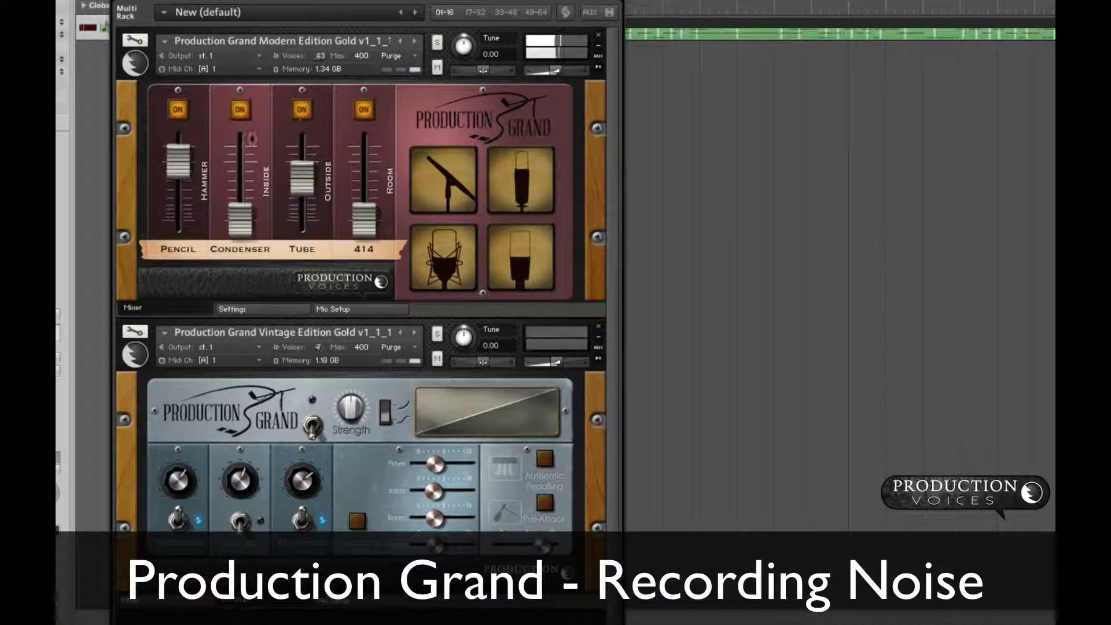
{"action": "mouse_move", "coordinate": [181, 165]}
{"action": "left_mouse_down"}
{"action": "mouse_move", "coordinate": [181, 200]}
{"action": "mouse_move", "coordinate": [181, 179]}
{"action": "left_mouse_up"}
{"action": "left_click_drag", "start_coordinate": [238, 216], "coordinate": [240, 145]}
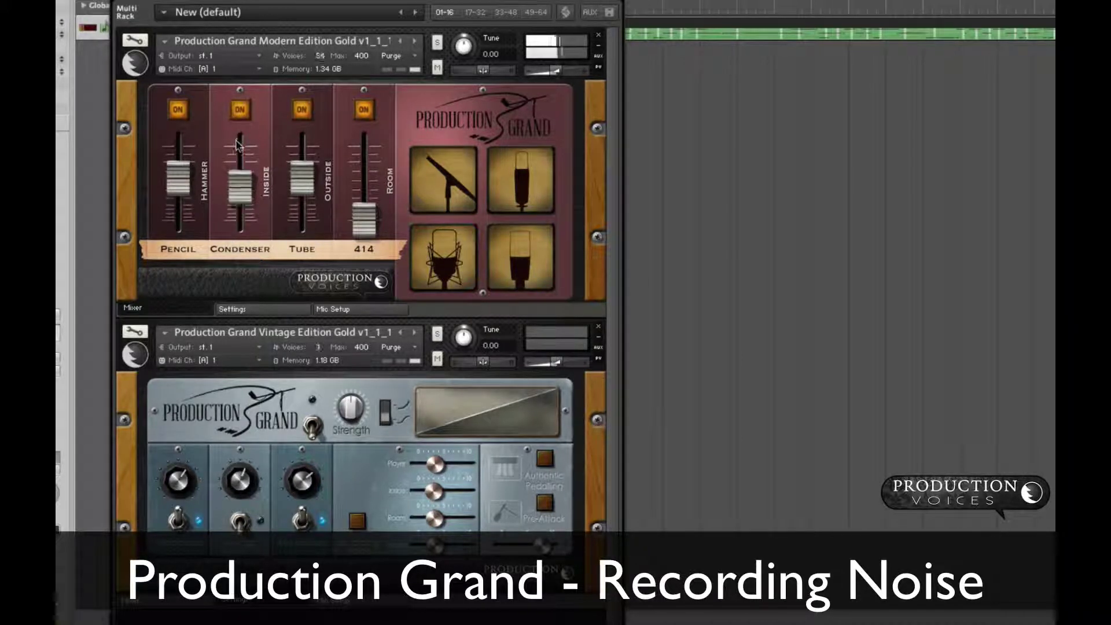
{"action": "left_click_drag", "start_coordinate": [350, 217], "coordinate": [305, 159]}
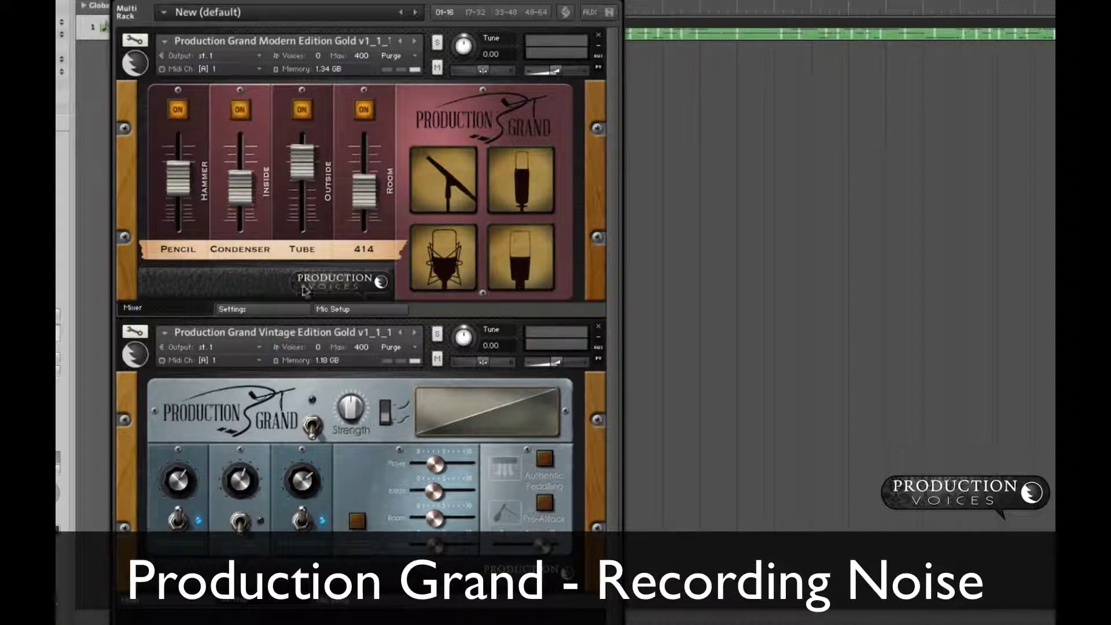
Step: Return to the Modern Edition's settings and slightly lower its Room and Hammer noise levels with Recording Noise on
{"action": "left_click", "coordinate": [263, 310]}
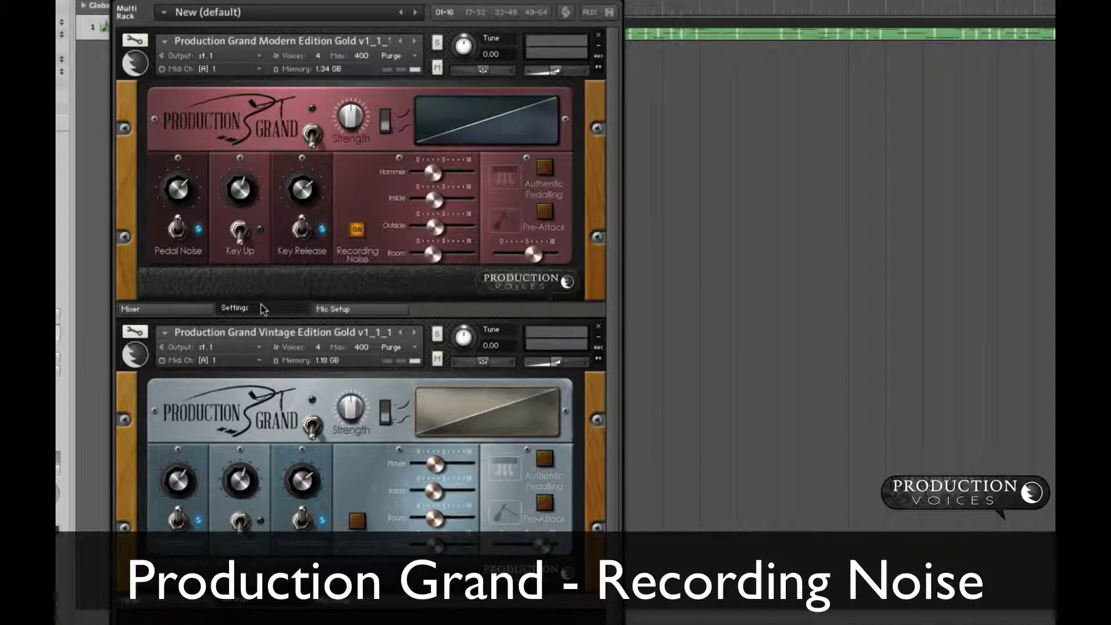
{"action": "left_click", "coordinate": [356, 230]}
{"action": "left_click", "coordinate": [357, 232]}
{"action": "mouse_move", "coordinate": [433, 255]}
{"action": "left_mouse_down"}
{"action": "mouse_move", "coordinate": [467, 264]}
{"action": "mouse_move", "coordinate": [424, 259]}
{"action": "left_mouse_up"}
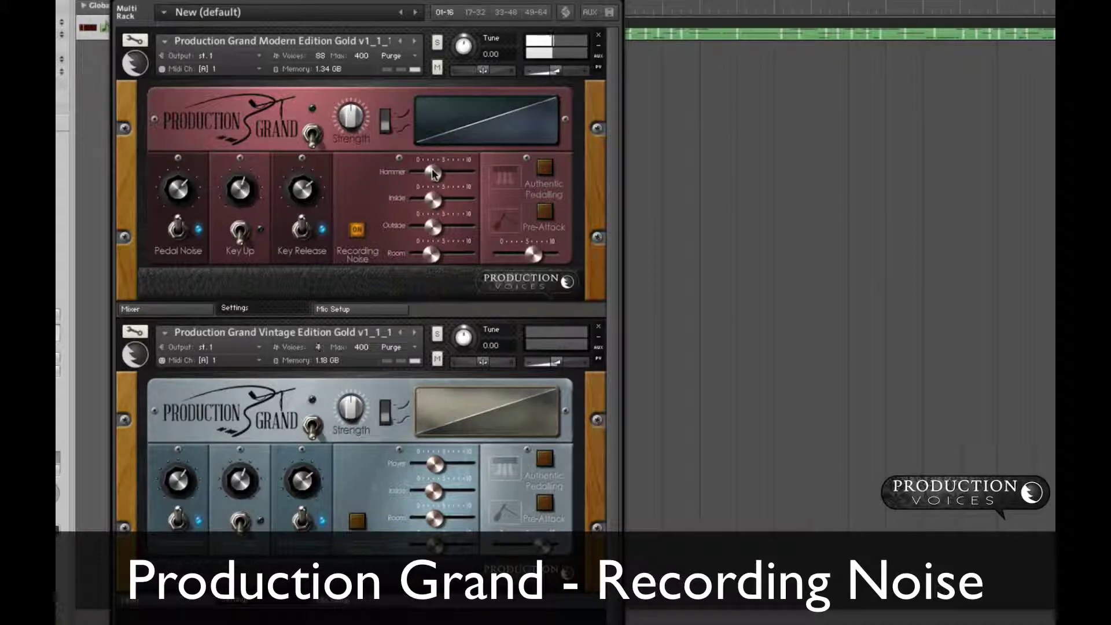
{"action": "left_click_drag", "start_coordinate": [430, 174], "coordinate": [428, 173]}
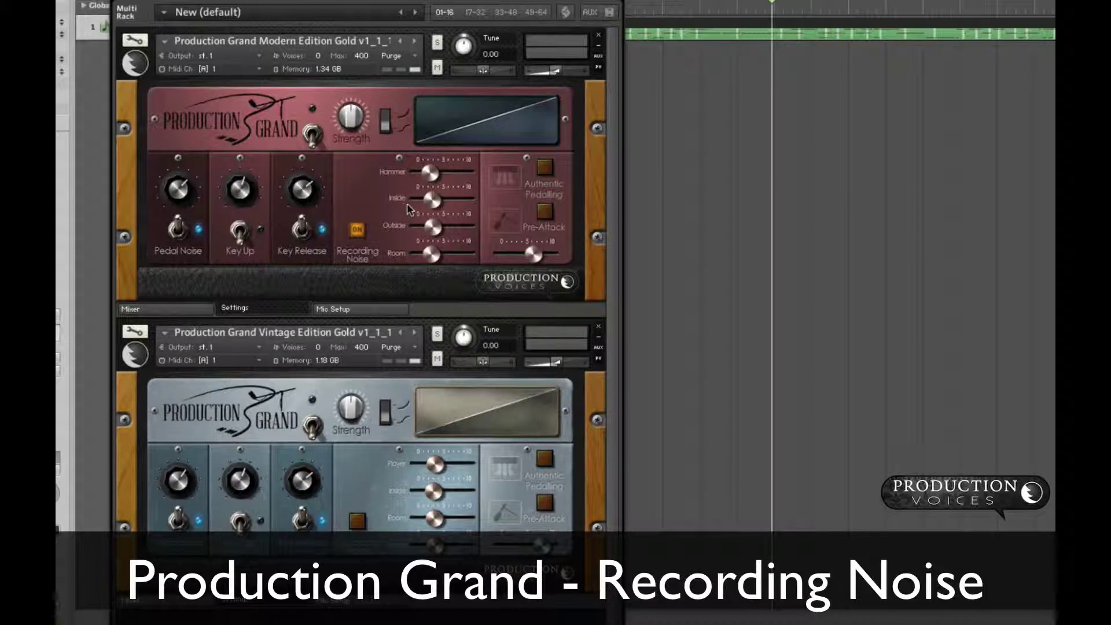
Step: Compare the Modern Edition with Recording Noise off and on, and leave it switched off
{"action": "left_click", "coordinate": [363, 232]}
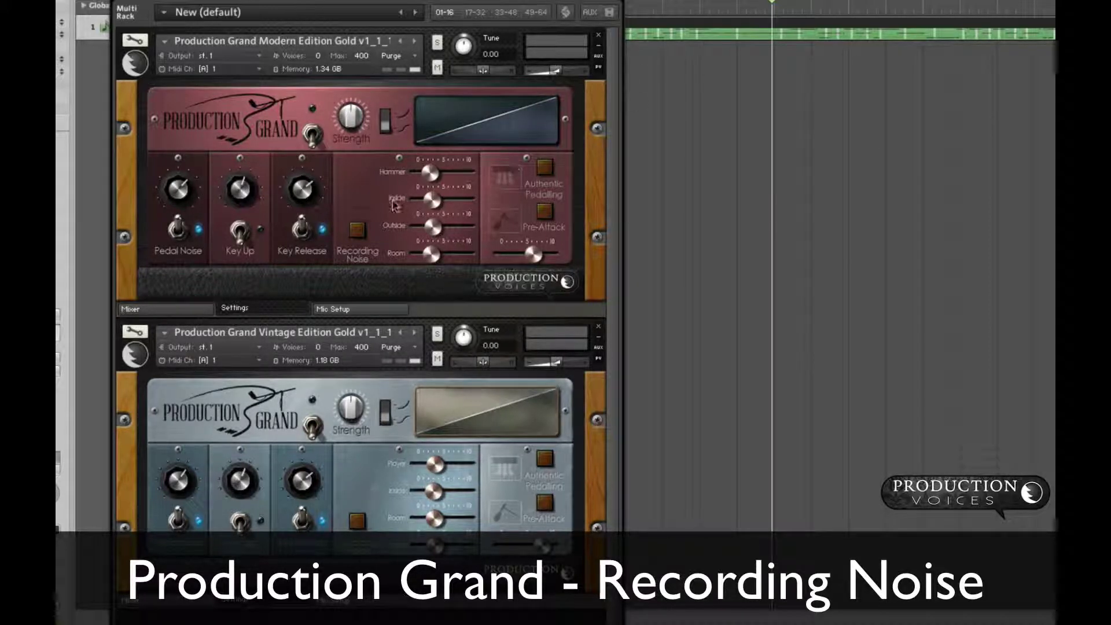
{"action": "left_click", "coordinate": [357, 231]}
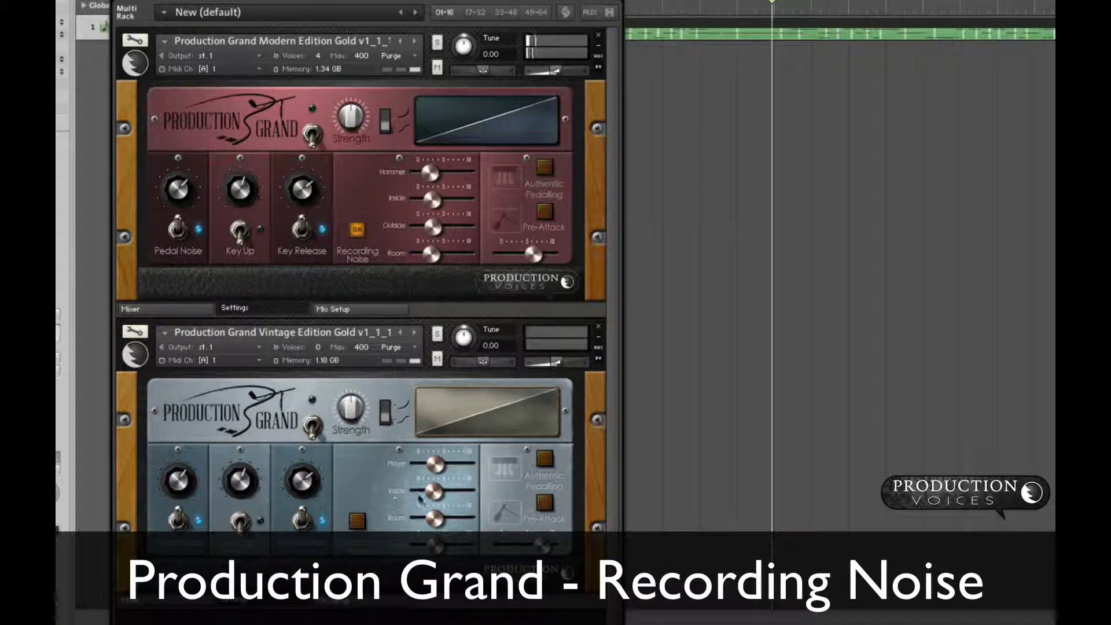
{"action": "left_click", "coordinate": [358, 231]}
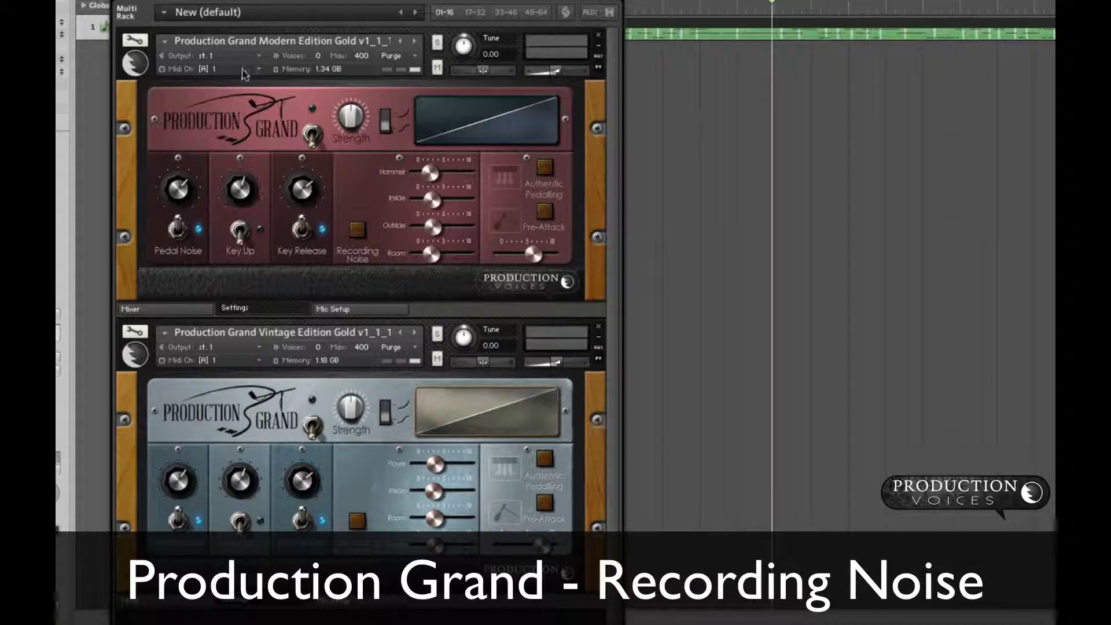
{"action": "left_click", "coordinate": [357, 231]}
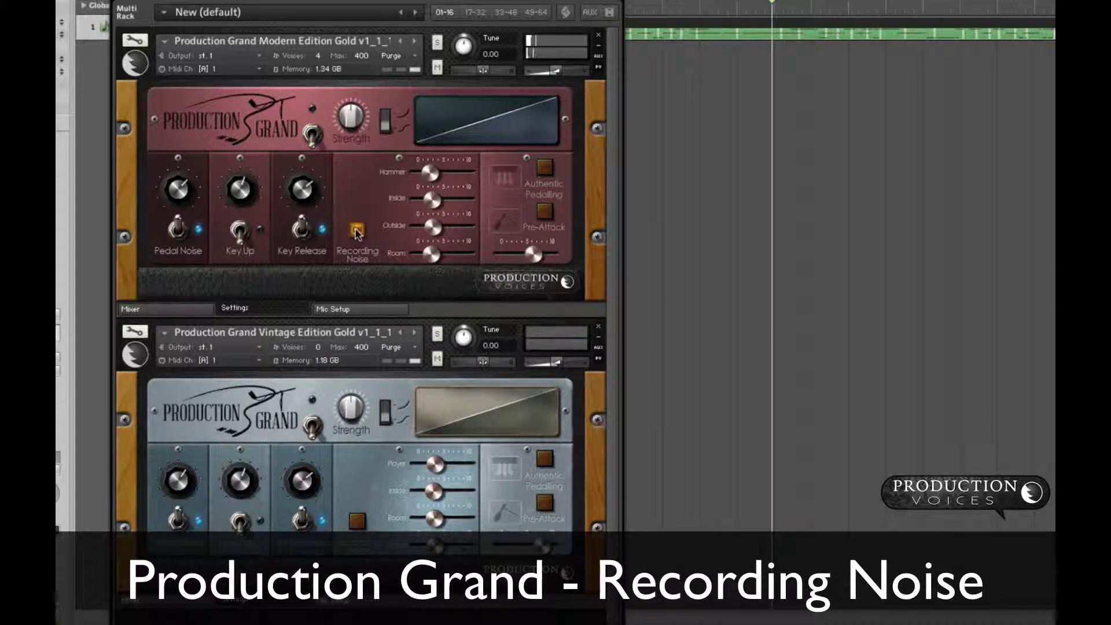
{"action": "left_click", "coordinate": [357, 231]}
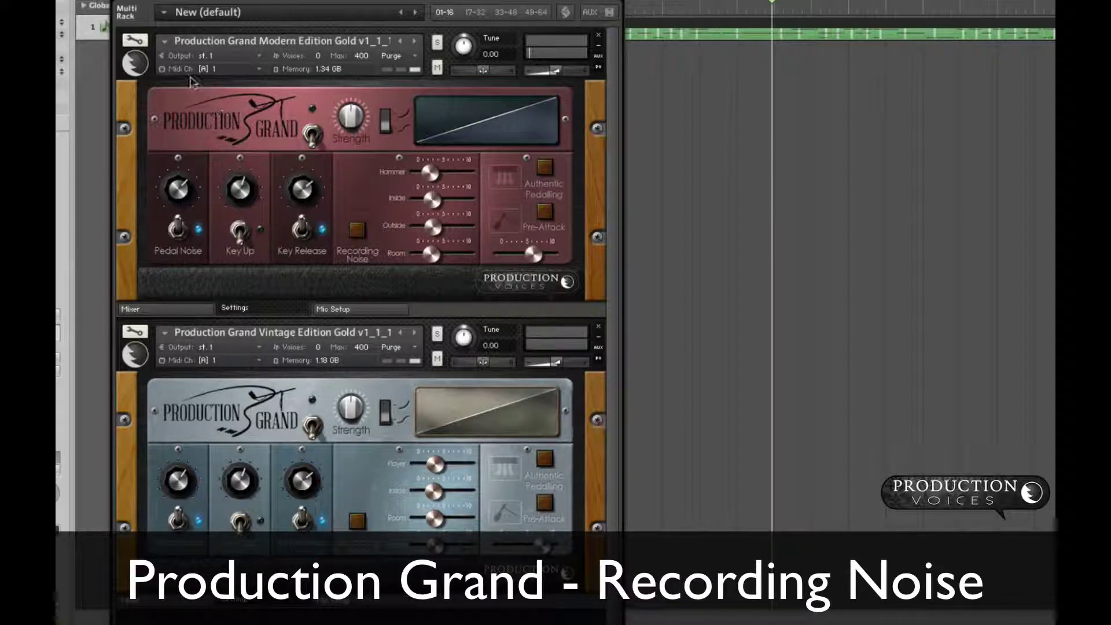
Step: Open the Modern Edition for editing, show the key mapping of group Misc Noise 1 44k, and audition its mapped noise samples
{"action": "left_click", "coordinate": [136, 40]}
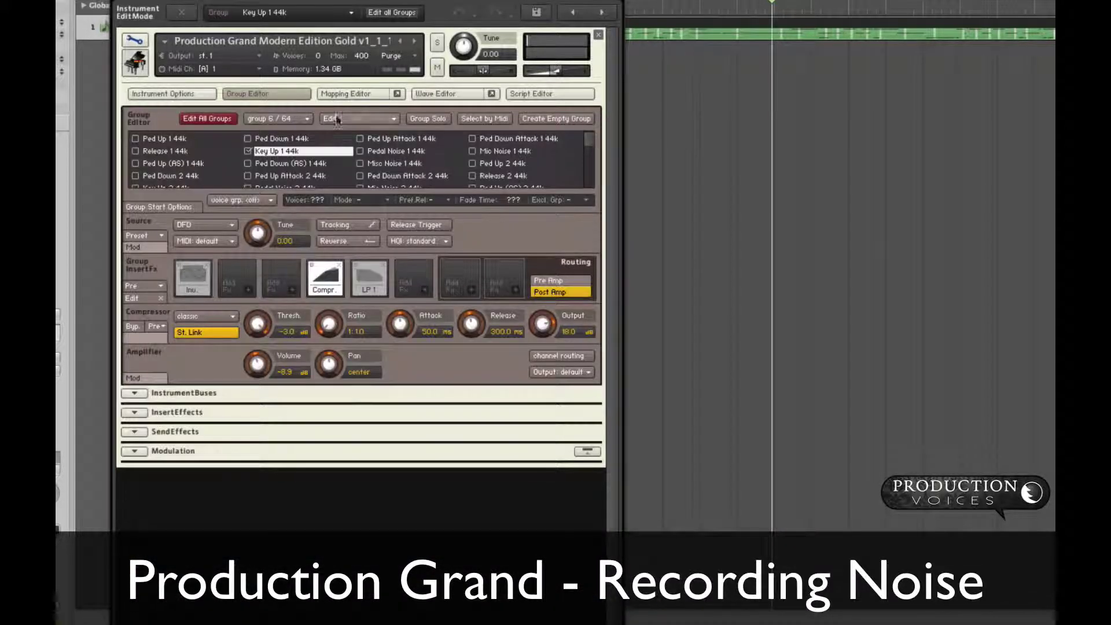
{"action": "left_click", "coordinate": [405, 163]}
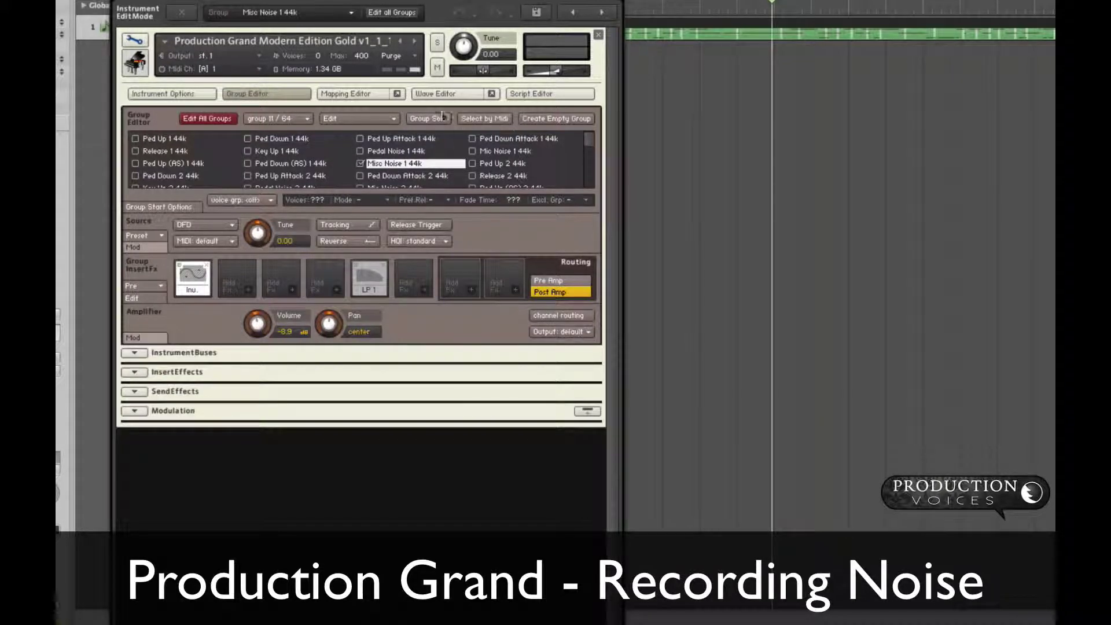
{"action": "left_click", "coordinate": [369, 94]}
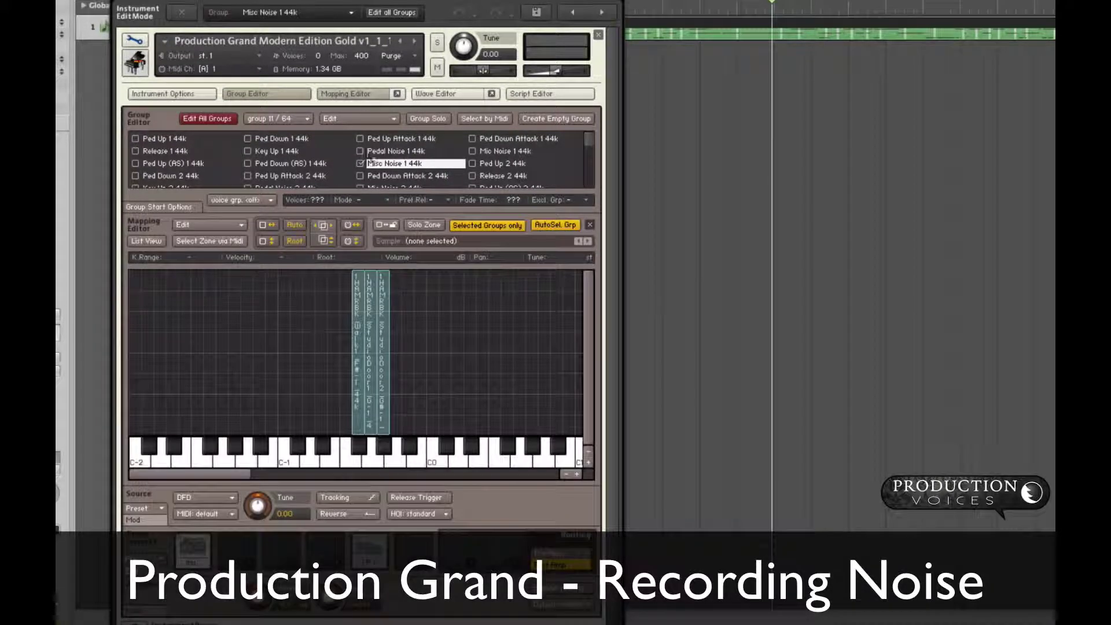
{"action": "left_click", "coordinate": [356, 451]}
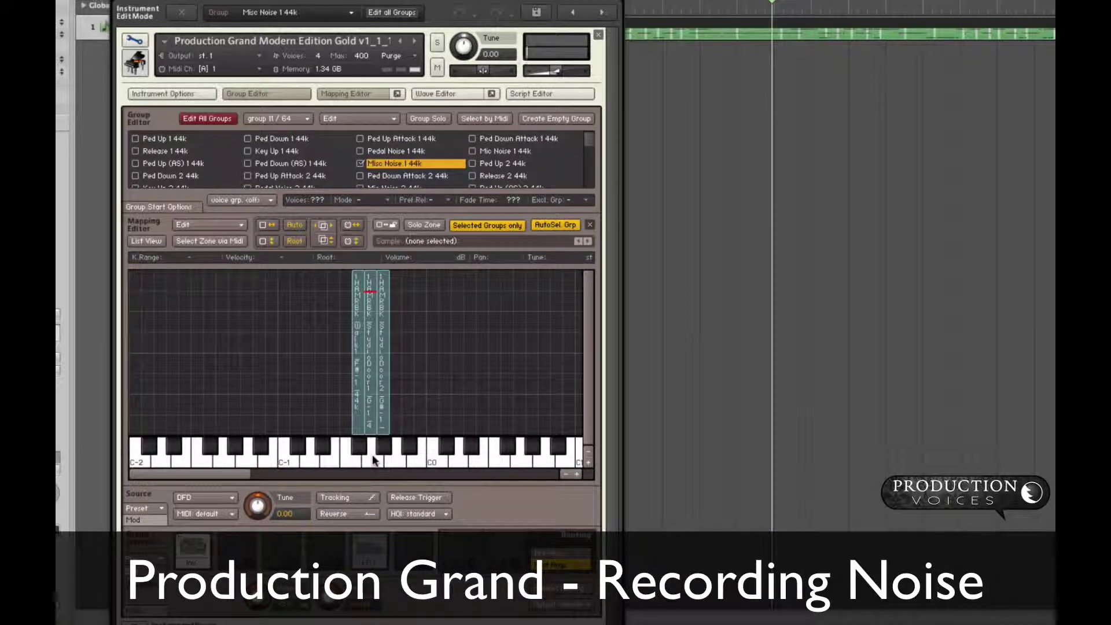
{"action": "left_click", "coordinate": [373, 459]}
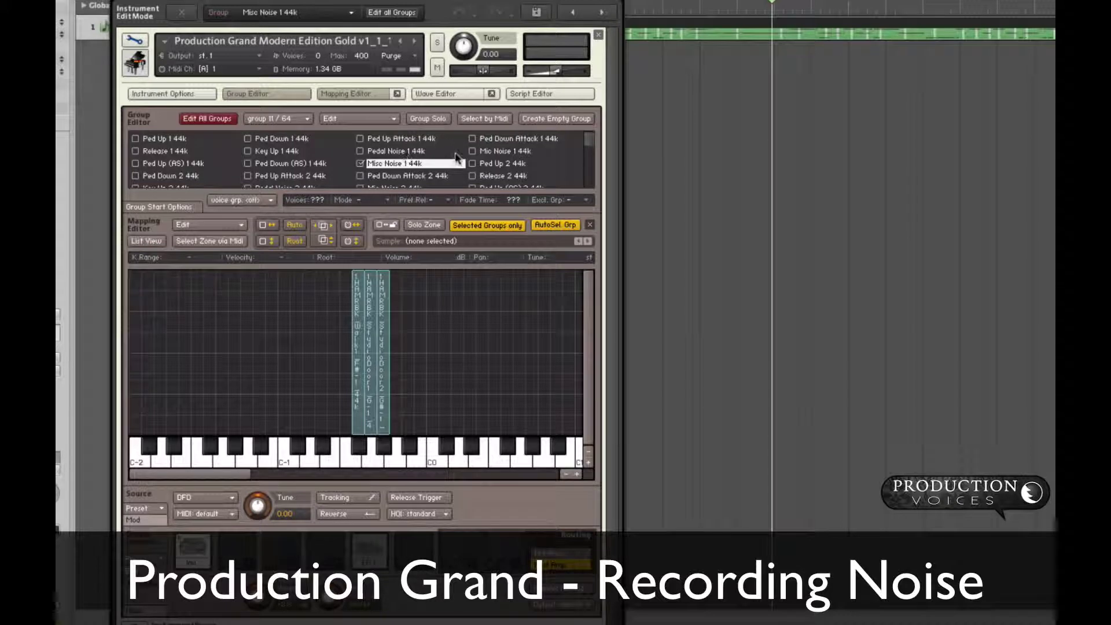
Step: Show the Mic Noise 1 44k group's zone at C8 in the key mapping and audition it
{"action": "left_click", "coordinate": [493, 153]}
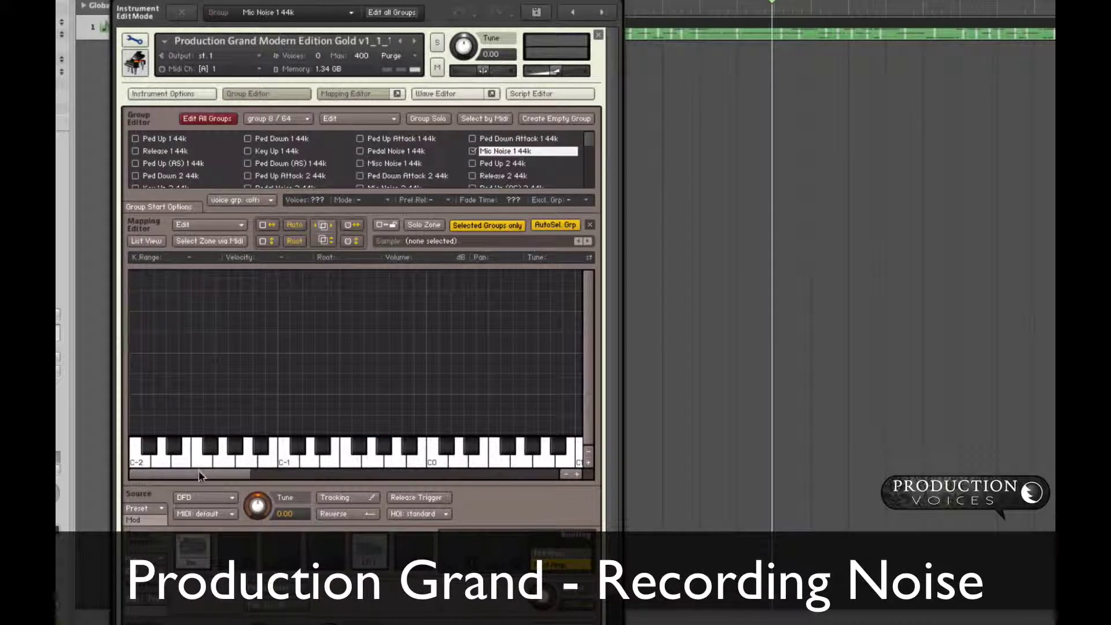
{"action": "left_click_drag", "start_coordinate": [199, 475], "coordinate": [550, 489]}
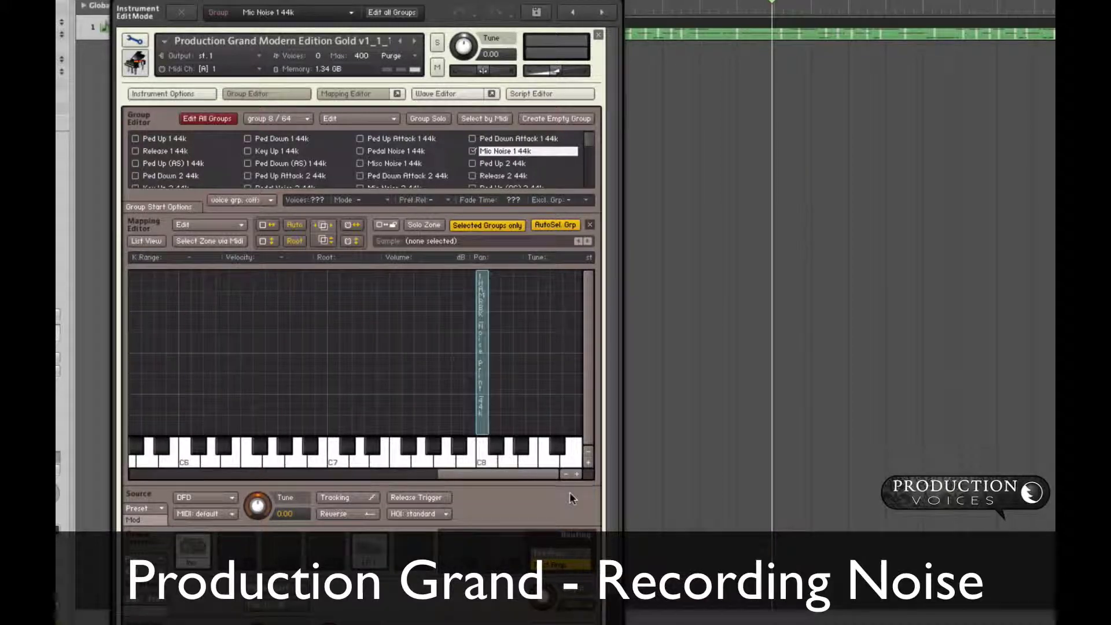
{"action": "left_click", "coordinate": [481, 461]}
Step: Enable Recording Noise, check the Mic Noise 1 44k group's playback in the instrument's mapping, and switch Recording Noise off again
{"action": "left_click", "coordinate": [134, 40]}
{"action": "left_click", "coordinate": [357, 231]}
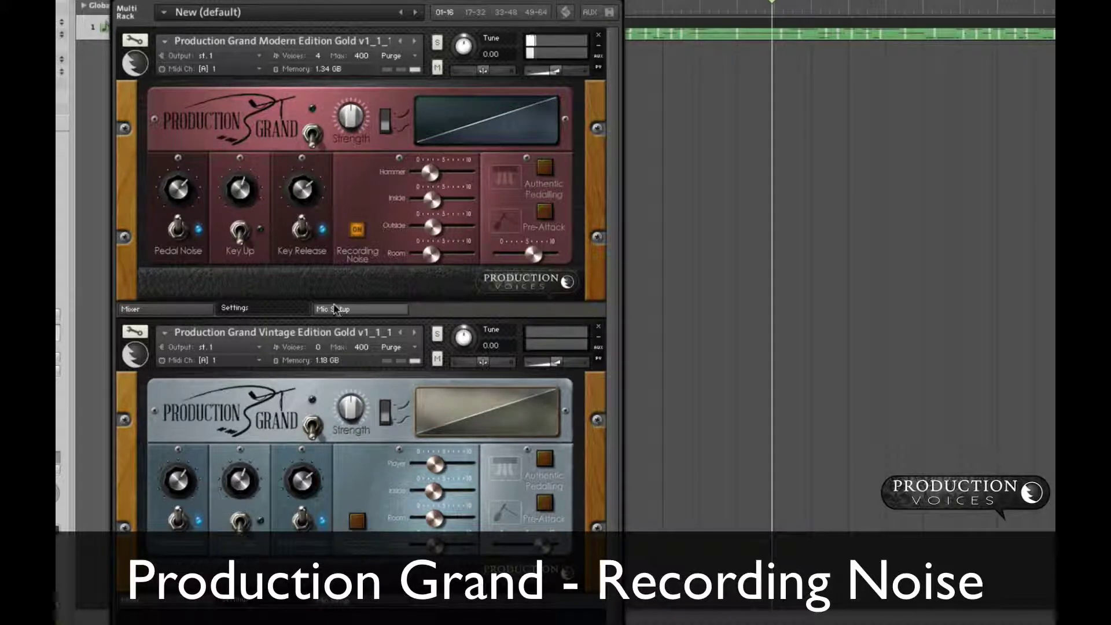
{"action": "left_click", "coordinate": [134, 40]}
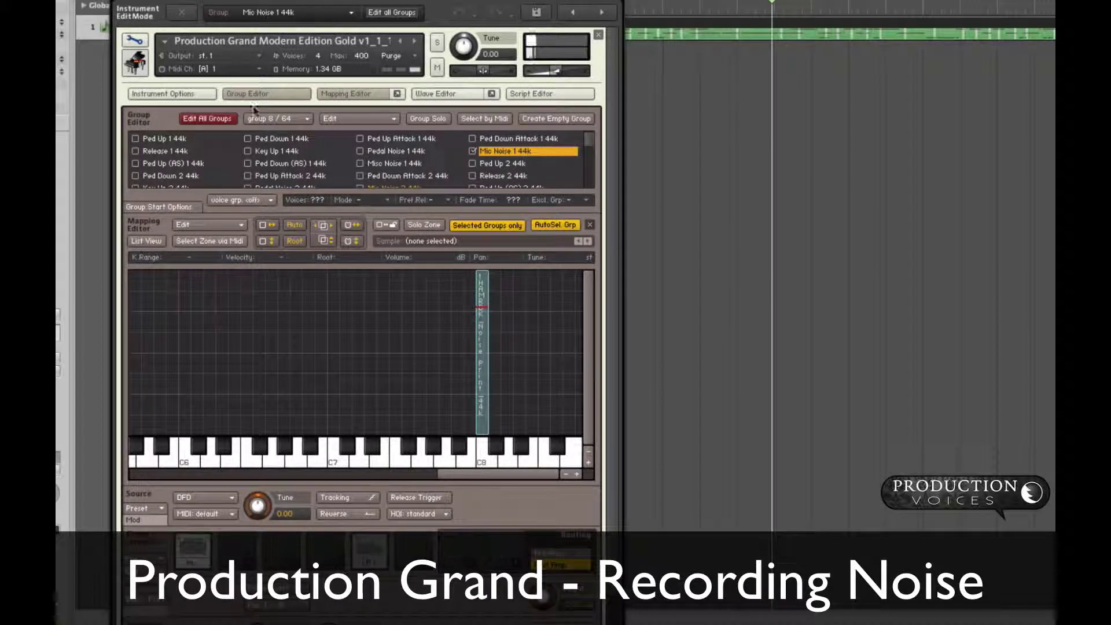
{"action": "left_click", "coordinate": [135, 39]}
{"action": "left_click", "coordinate": [358, 230]}
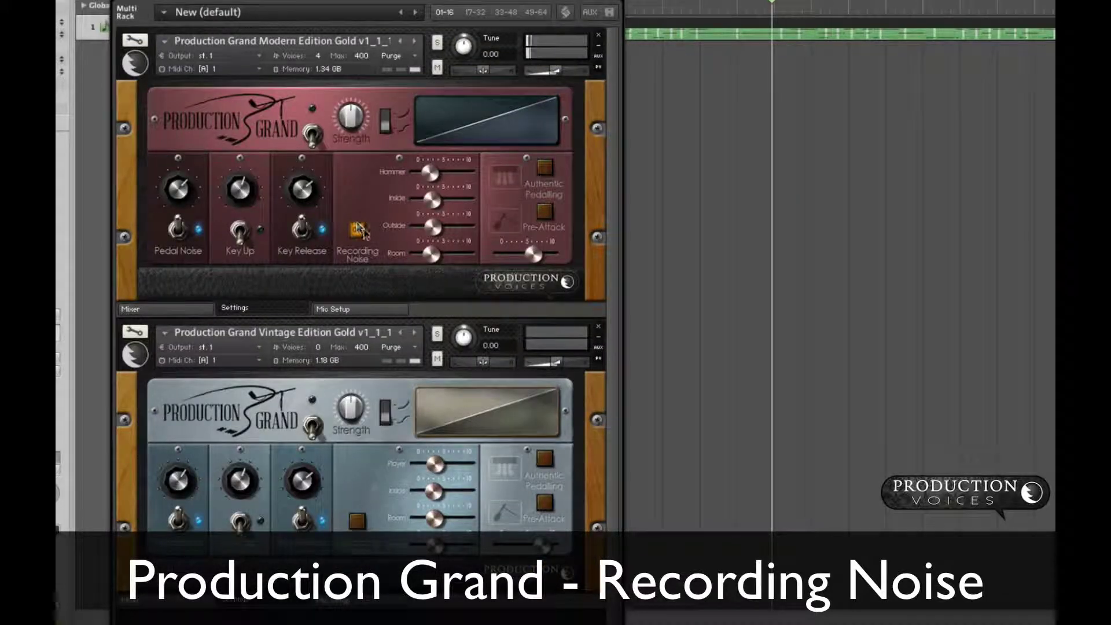
{"action": "left_click", "coordinate": [358, 230]}
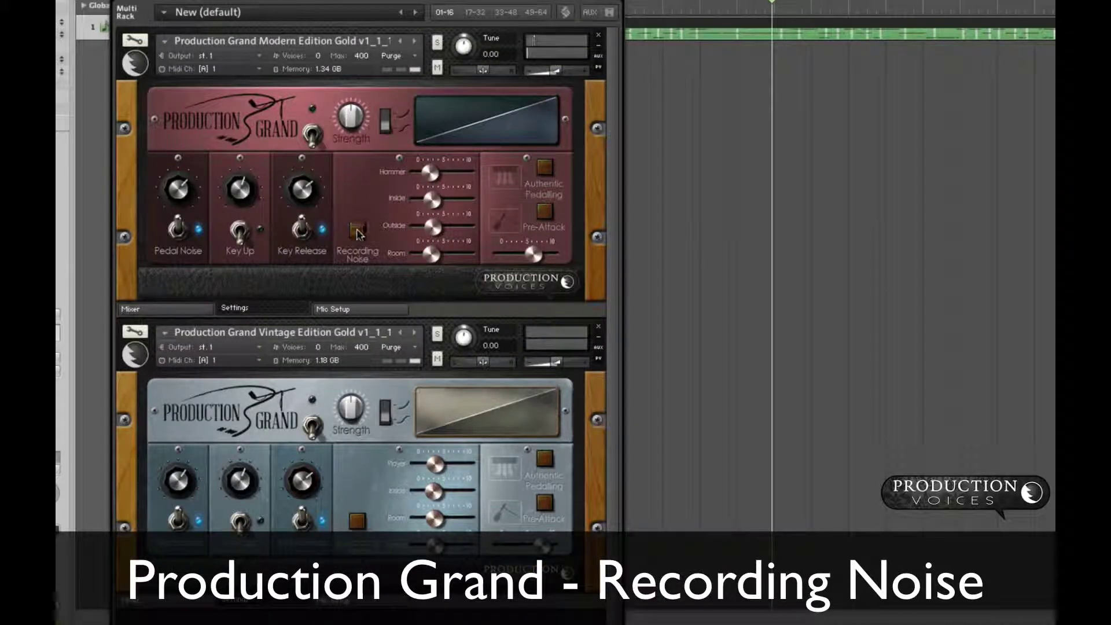